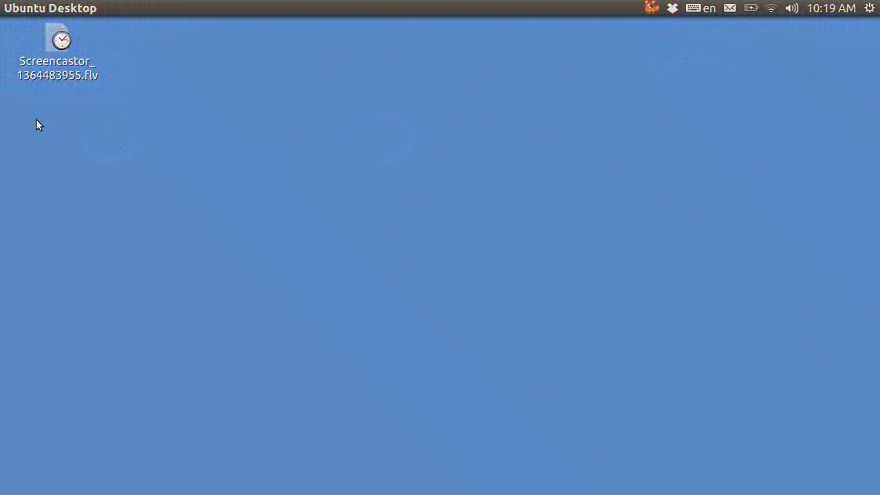
- Launch VLC media player and open its capture device settings
mouse_move(2, 93)
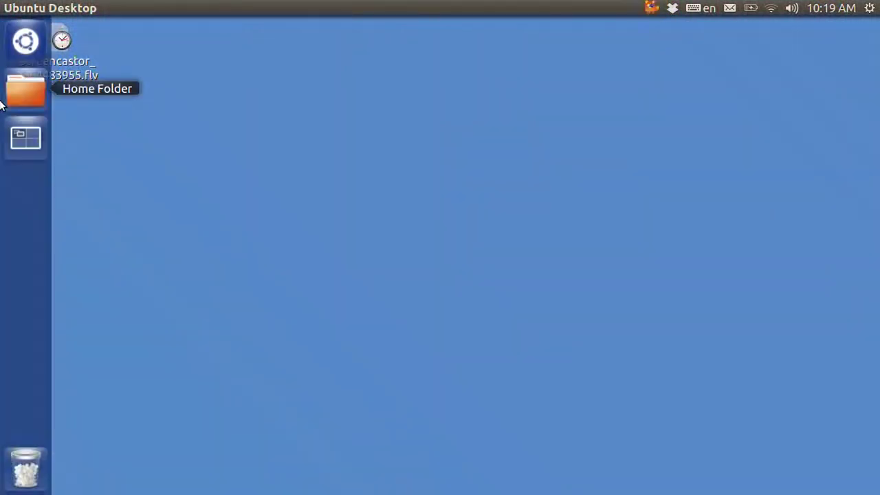
click(25, 43)
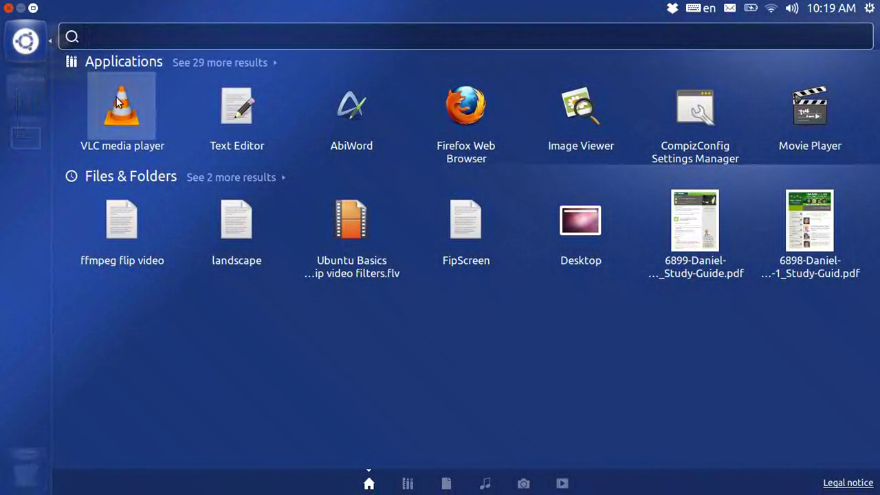
click(117, 100)
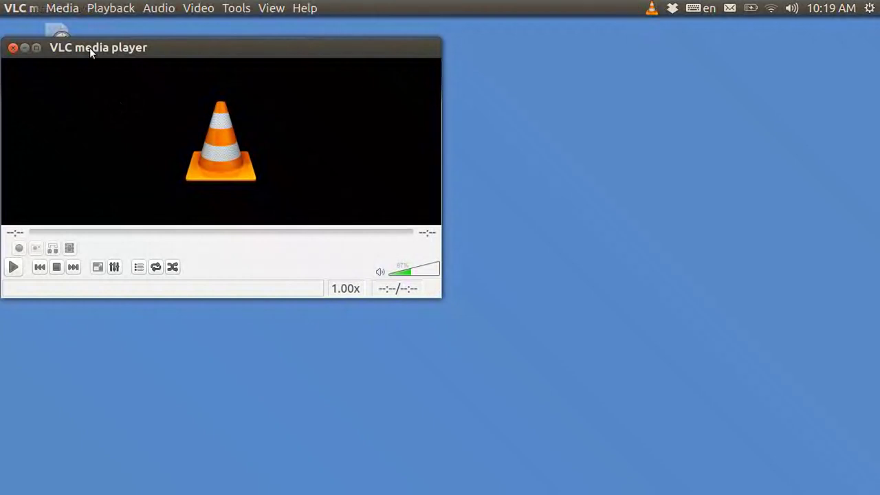
mouse_move(76, 11)
click(78, 8)
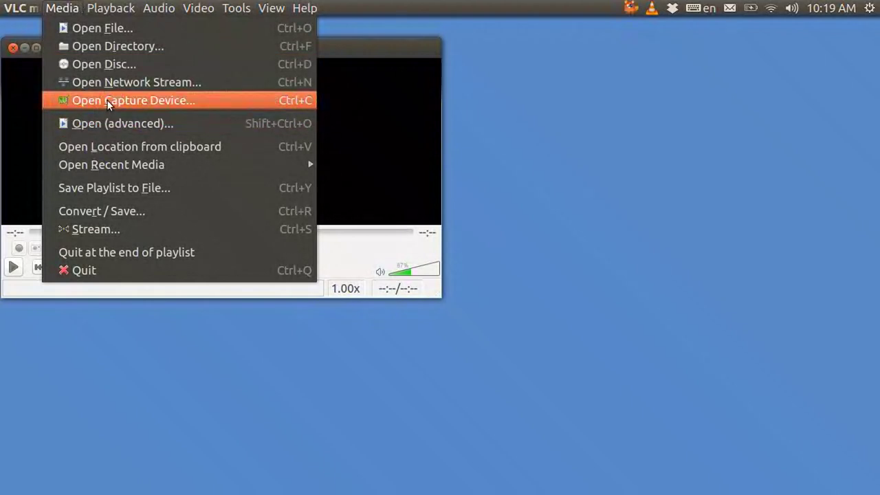
click(108, 102)
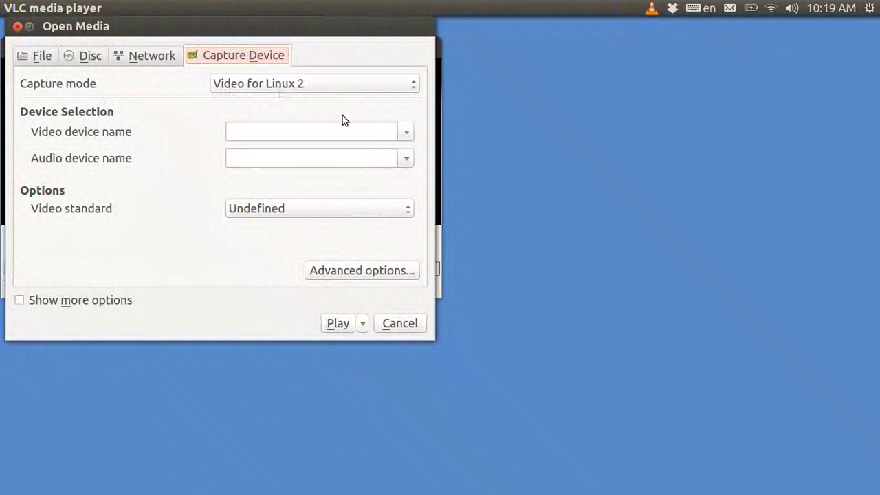
- Check the available capture modes and video device names, leave the capture settings without playing anything, and close VLC
click(407, 138)
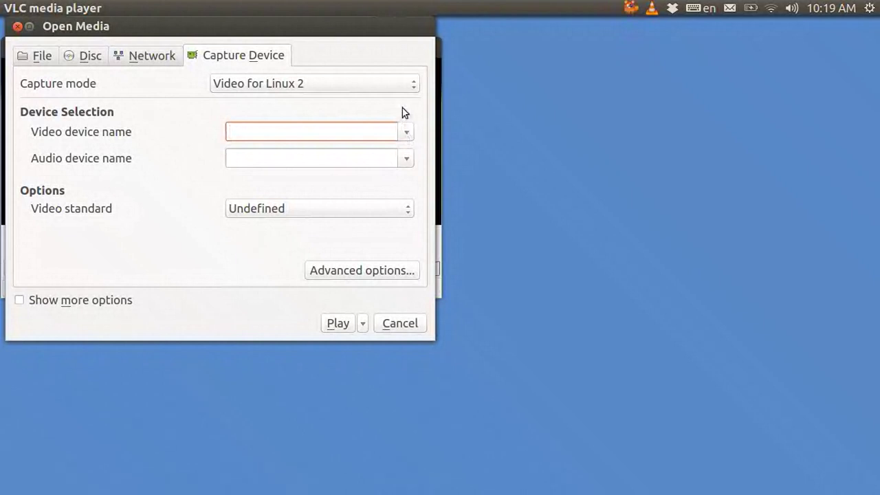
click(417, 83)
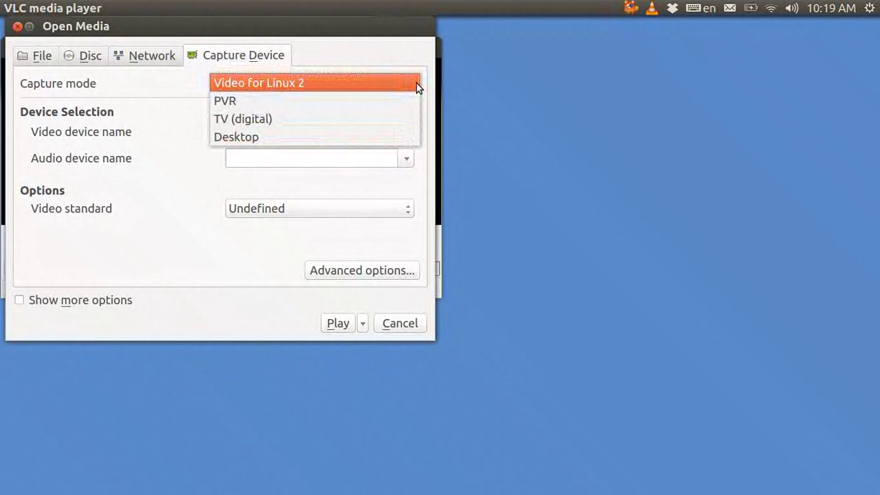
click(417, 83)
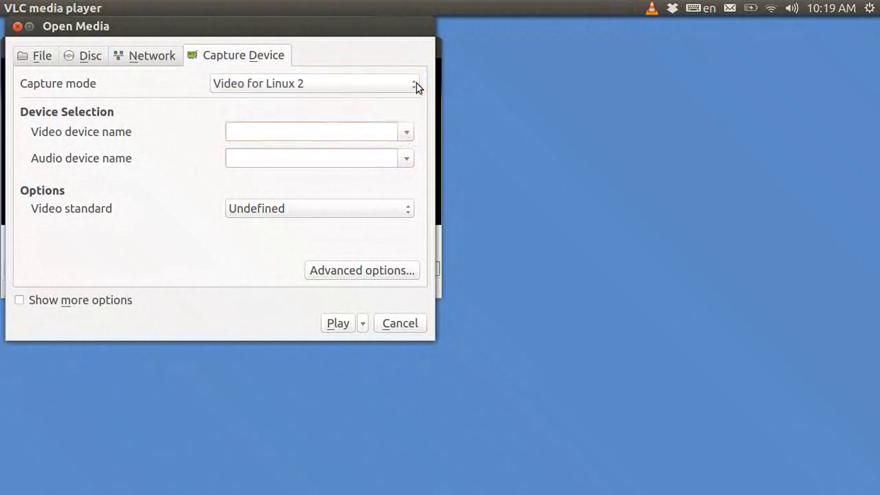
click(406, 132)
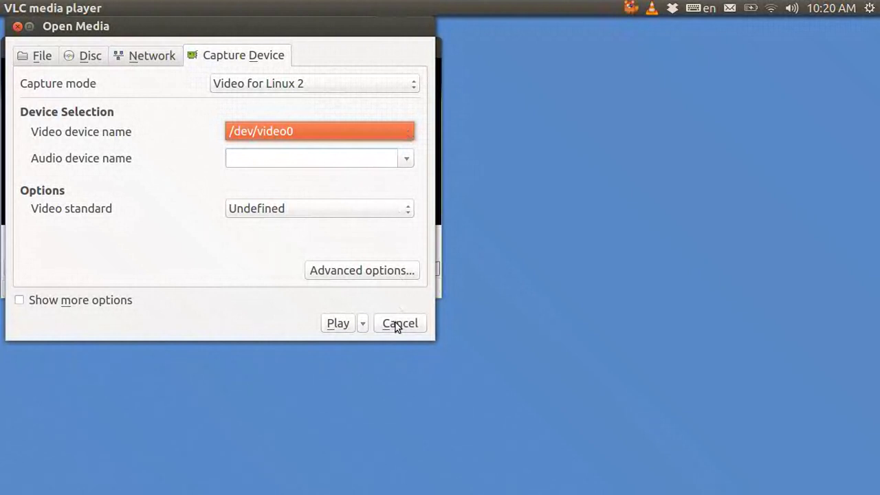
key(BackSpace)
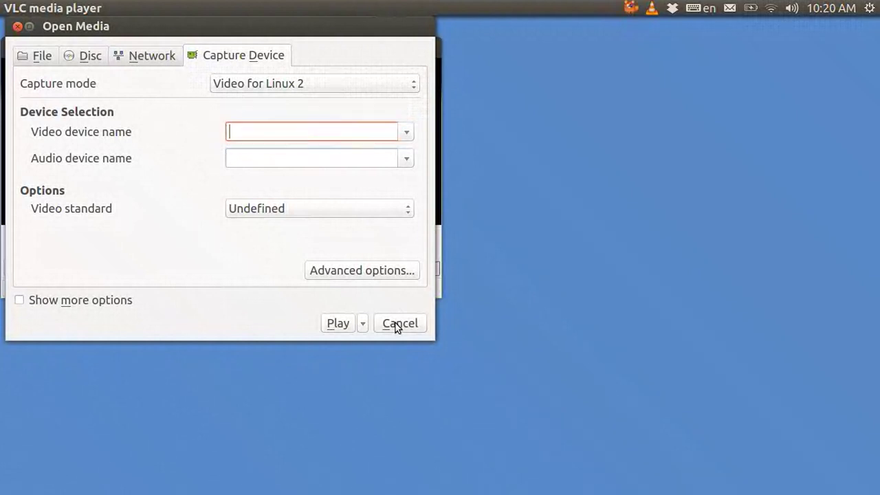
click(395, 323)
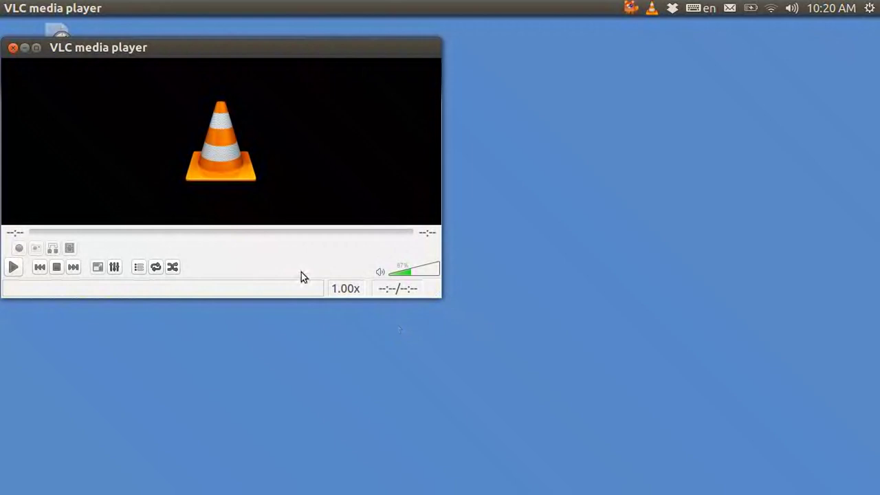
click(13, 48)
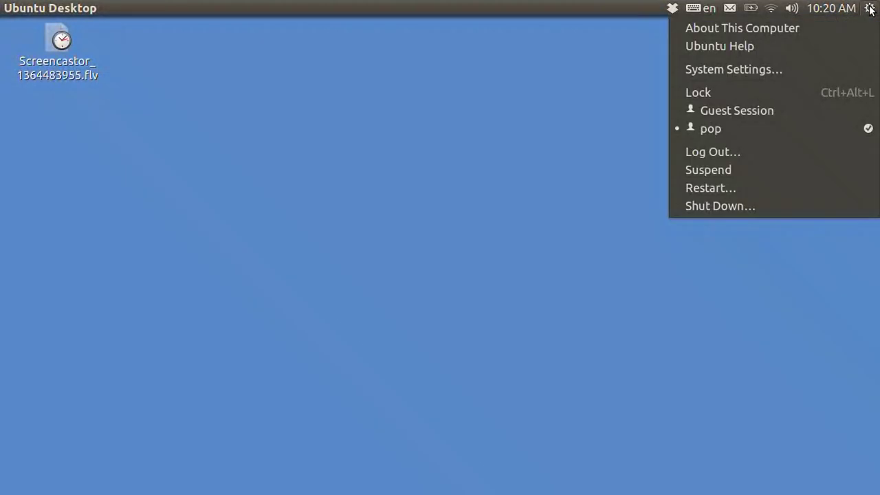
- Open the details of the custom keyboard shortcut "vlc (as webcam)" in the system's keyboard settings
click(824, 70)
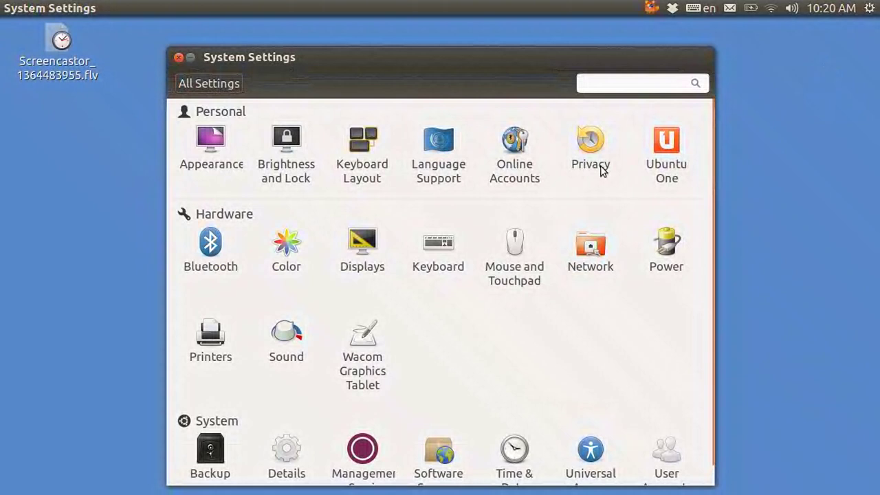
click(440, 250)
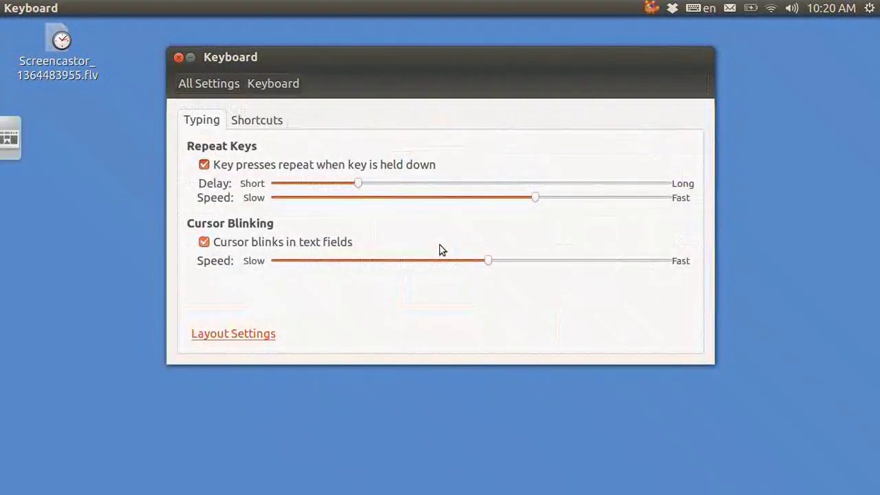
click(261, 123)
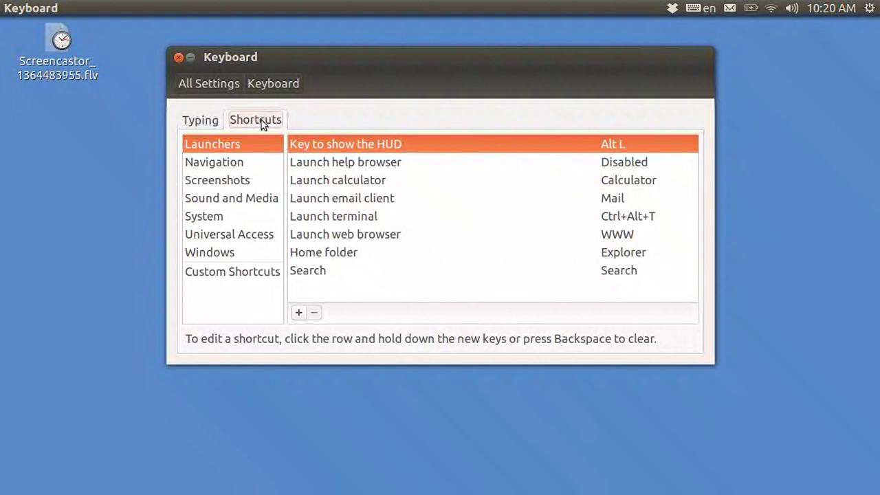
click(237, 273)
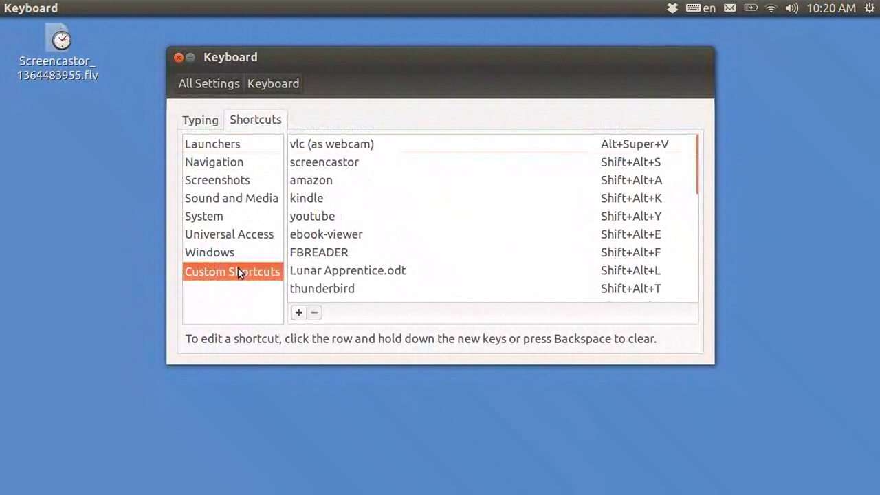
double_click(308, 150)
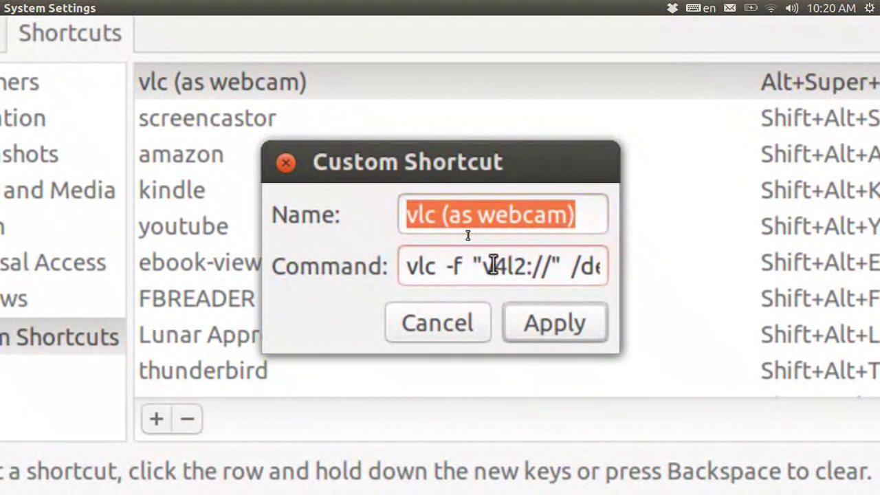
- Examine the full command of the "vlc (as webcam)" shortcut through to its end
key(Right)
key(Right)
key(Right)
key(Right)
key(Right)
key(Right)
key(Right)
key(Right)
key(Right)
key(Right)
key(Right)
key(Right)
key(Right)
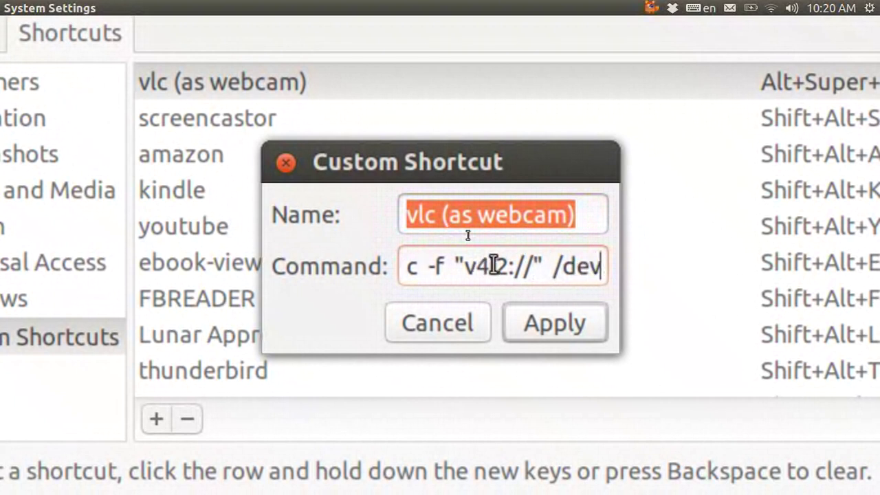
key(Right)
key(Right)
key(Right)
key(Right)
key(Right)
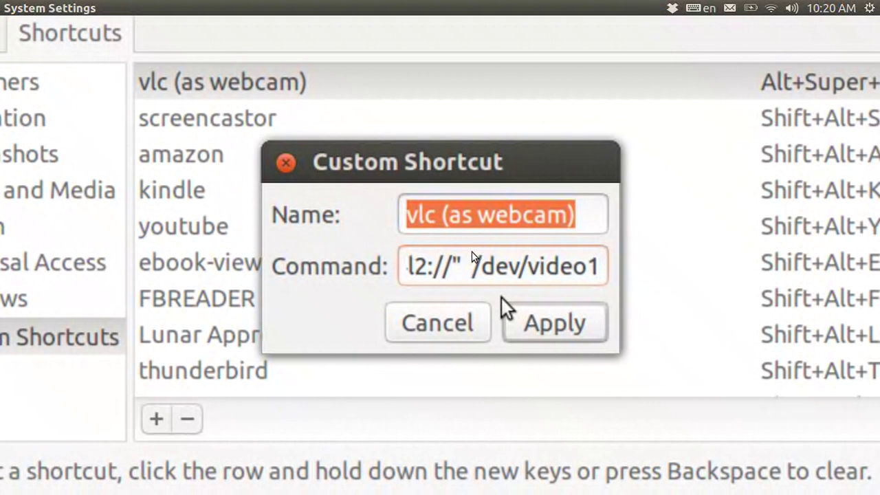
- Dismiss the shortcut's details, look through the remaining custom shortcuts, and close the keyboard settings
click(286, 163)
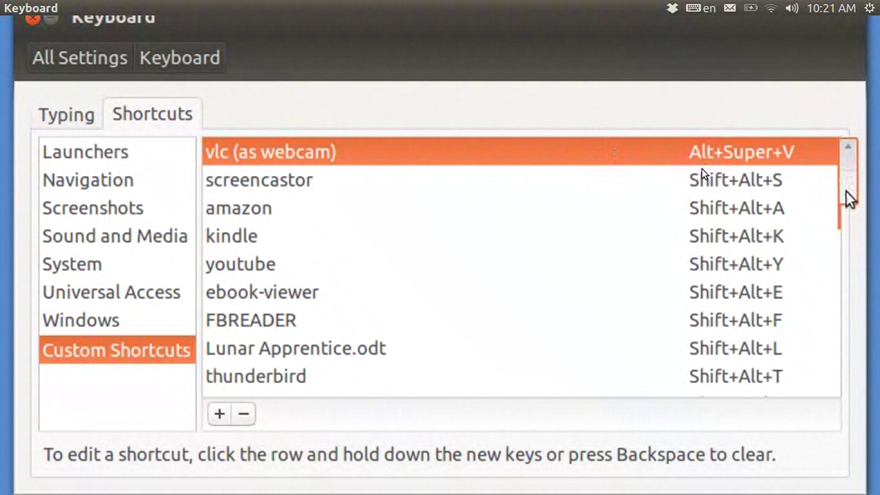
drag(845, 191, 841, 284)
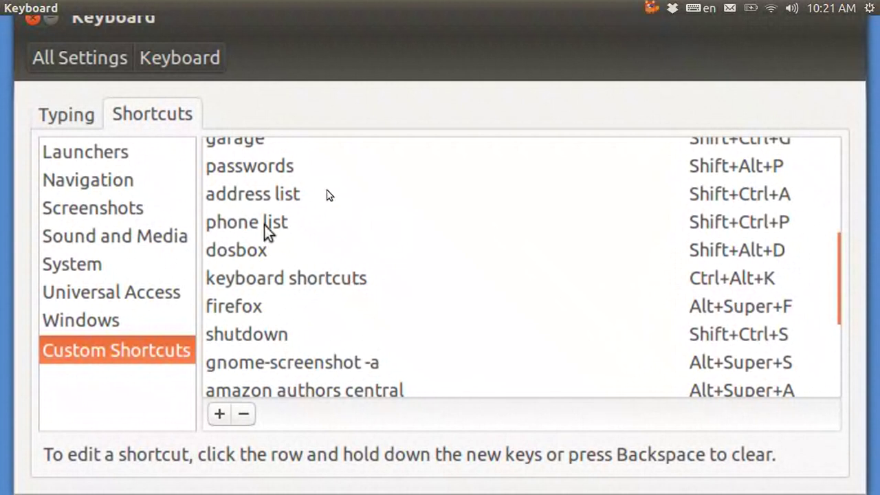
key(alt+F4)
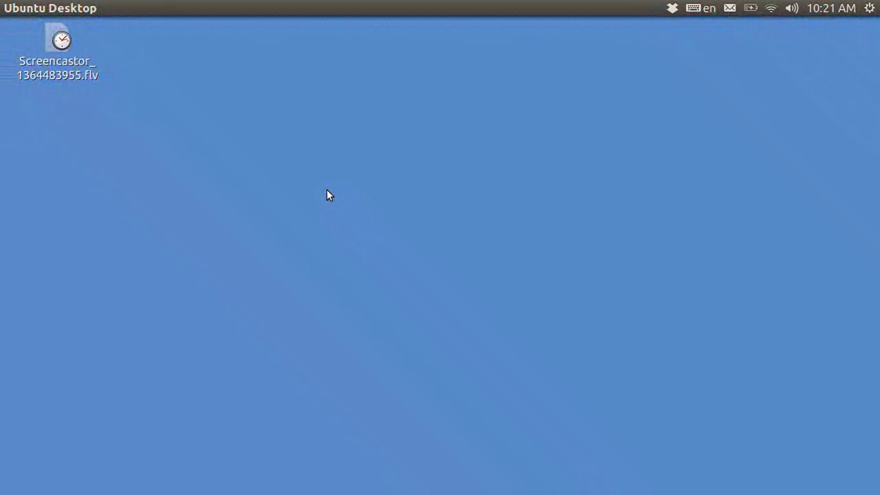
- Show the live webcam feed in VLC, placed in the lower-left quarter of the desktop
key(super+1)
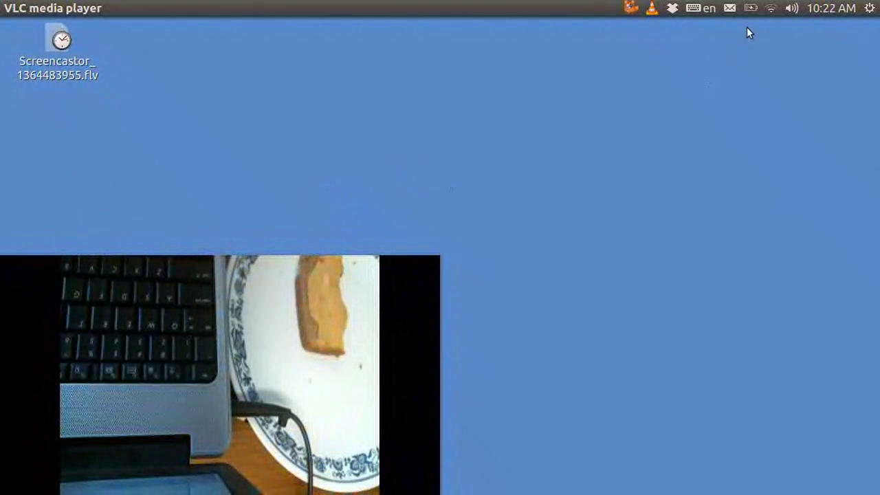
- Set the sound input to the HD Webcam C615 microphone and raise its input volume above 100%
click(791, 9)
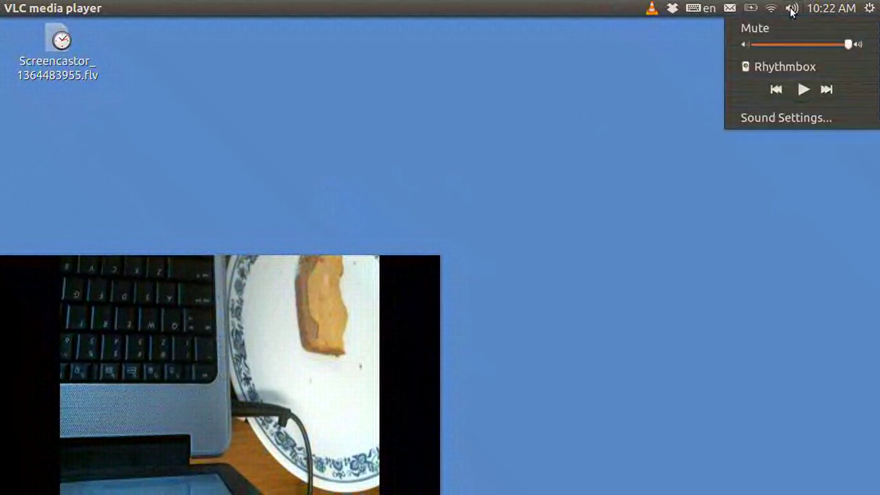
click(791, 118)
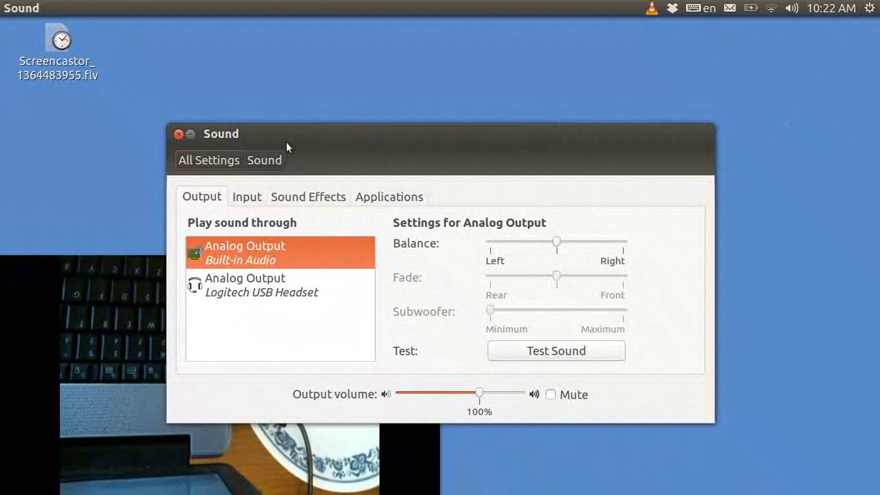
click(244, 200)
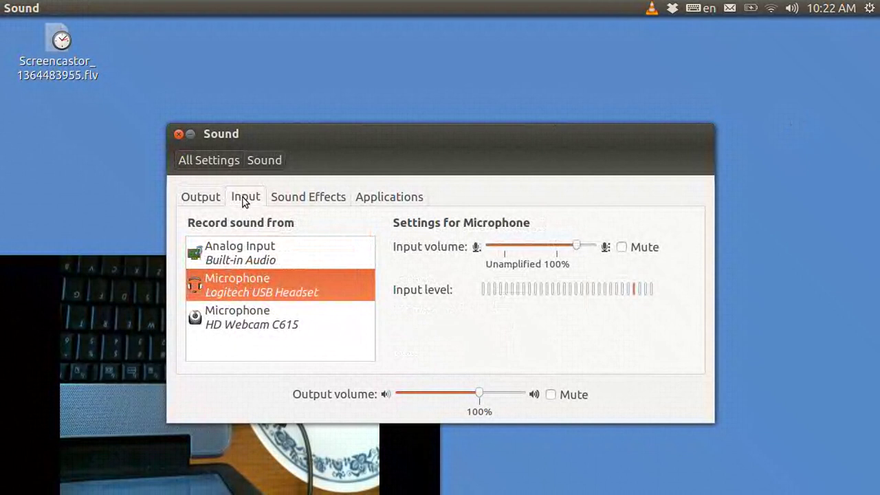
click(243, 317)
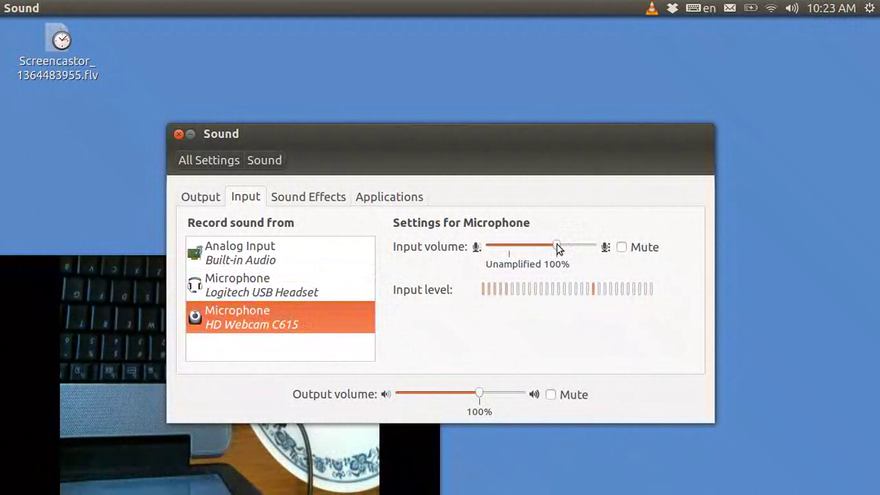
drag(558, 248, 583, 248)
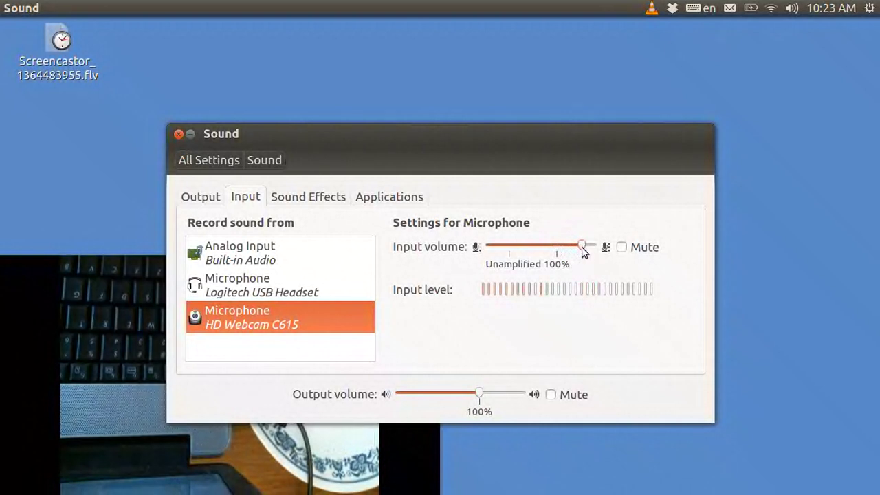
- Switch the sound input to the Logitech USB Headset microphone and close the sound settings
click(233, 286)
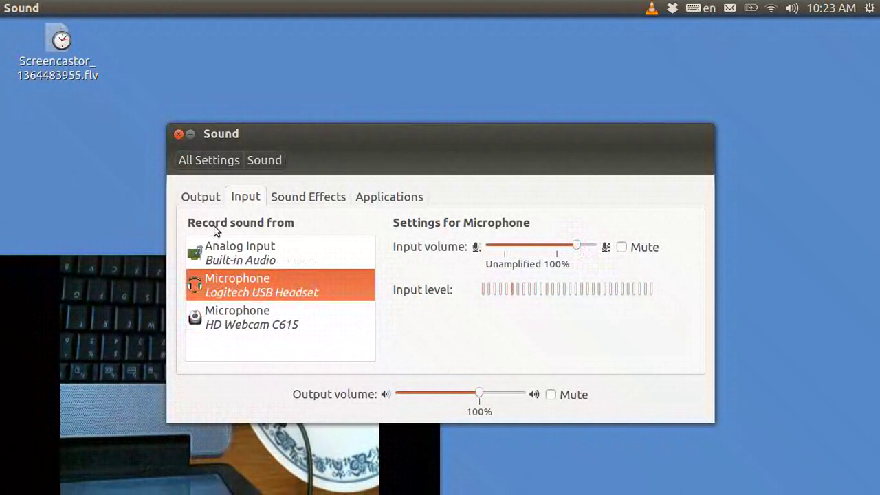
click(178, 135)
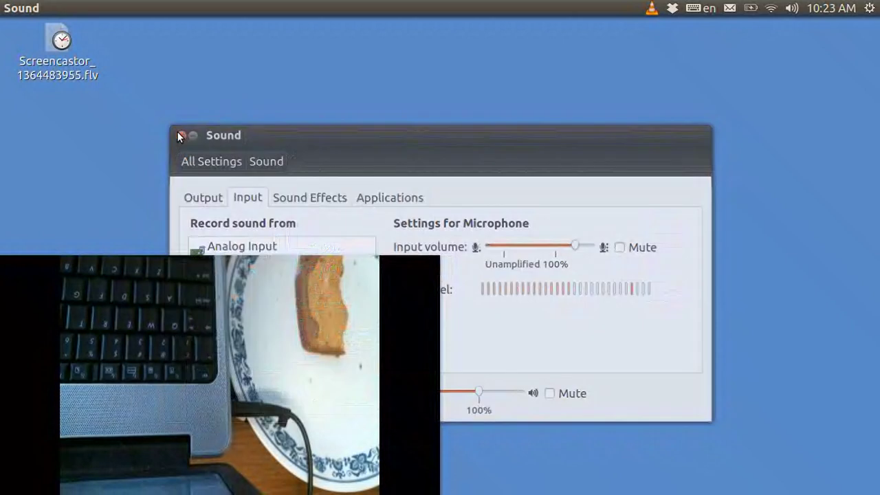